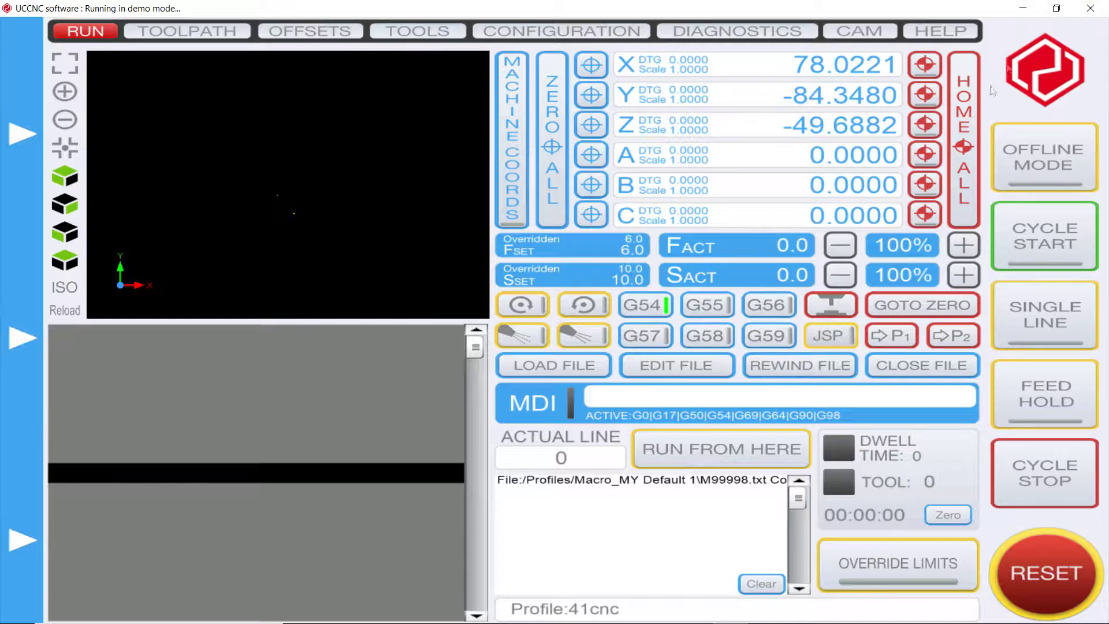
Open two File Explorer windows, minimize UCCNC, and arrange the windows side by side.
{"action": "mouse_move", "coordinate": [335, 609]}
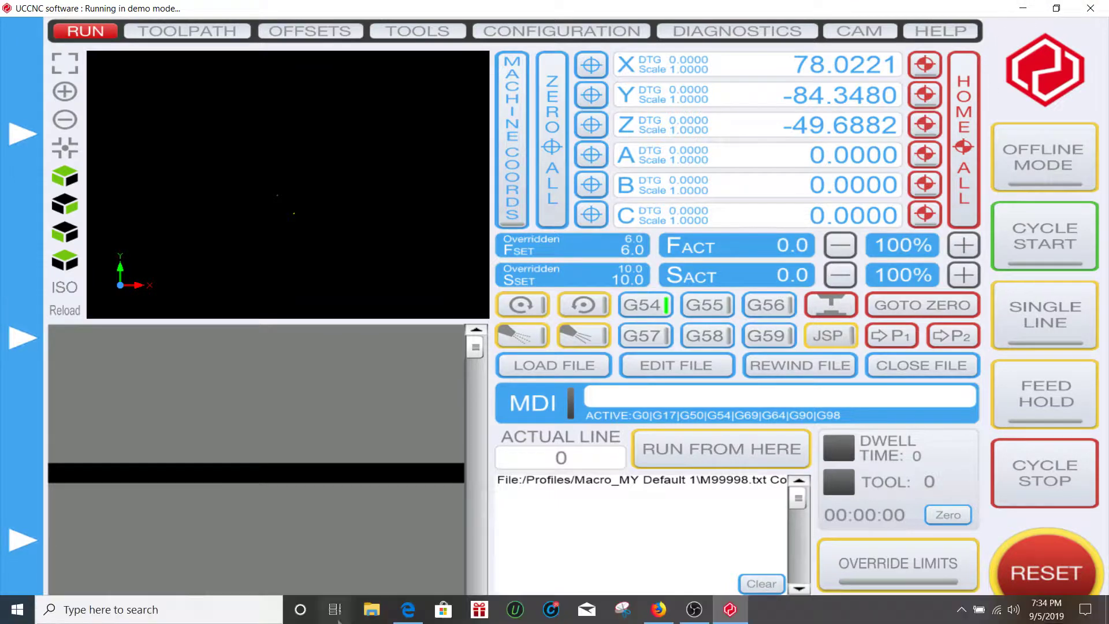
{"action": "left_click", "coordinate": [368, 619]}
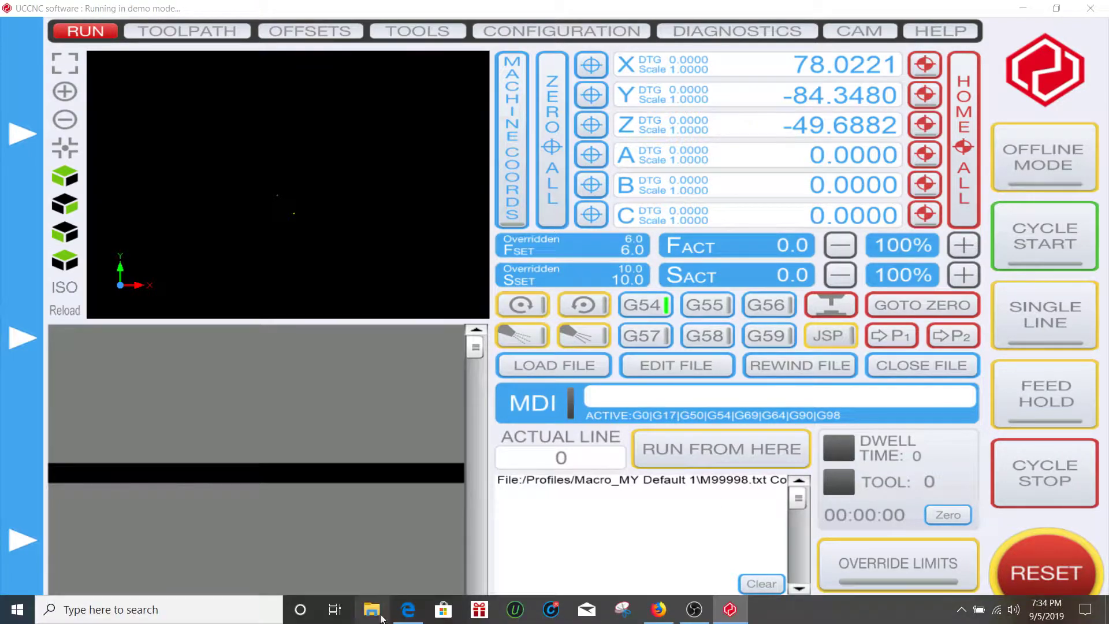
{"action": "left_click", "coordinate": [381, 619]}
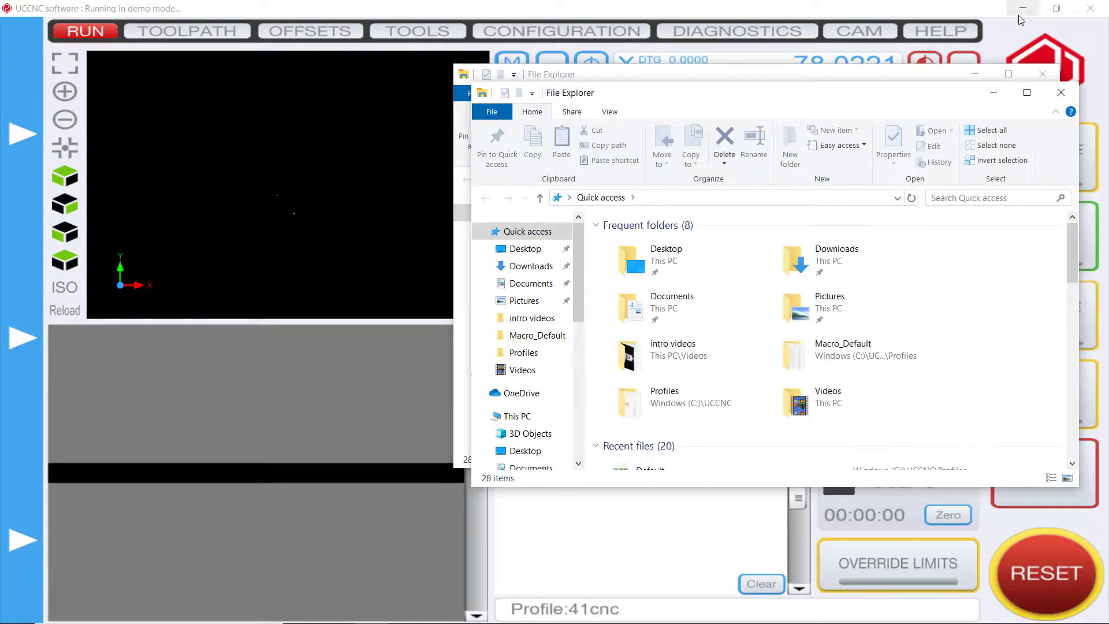
{"action": "left_click", "coordinate": [1019, 16]}
{"action": "left_click_drag", "start_coordinate": [947, 96], "coordinate": [422, 50]}
{"action": "left_click_drag", "start_coordinate": [853, 82], "coordinate": [909, 74]}
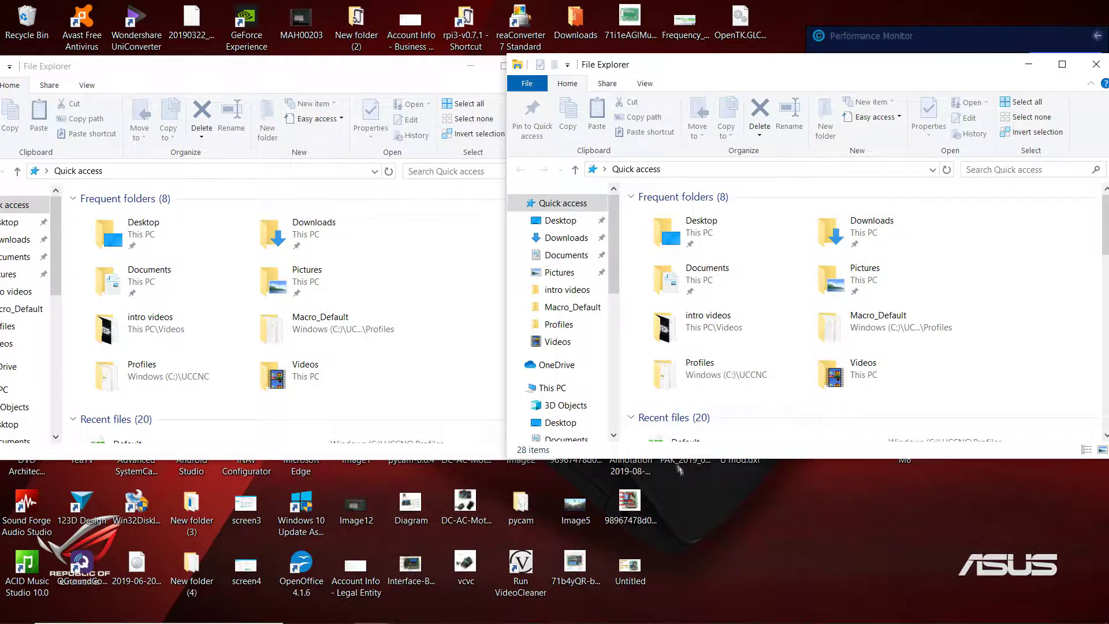
Navigate one window through This PC to C:\UCCNC\Profiles, showing Macro_Default and the profiles.
{"action": "left_click", "coordinate": [569, 389]}
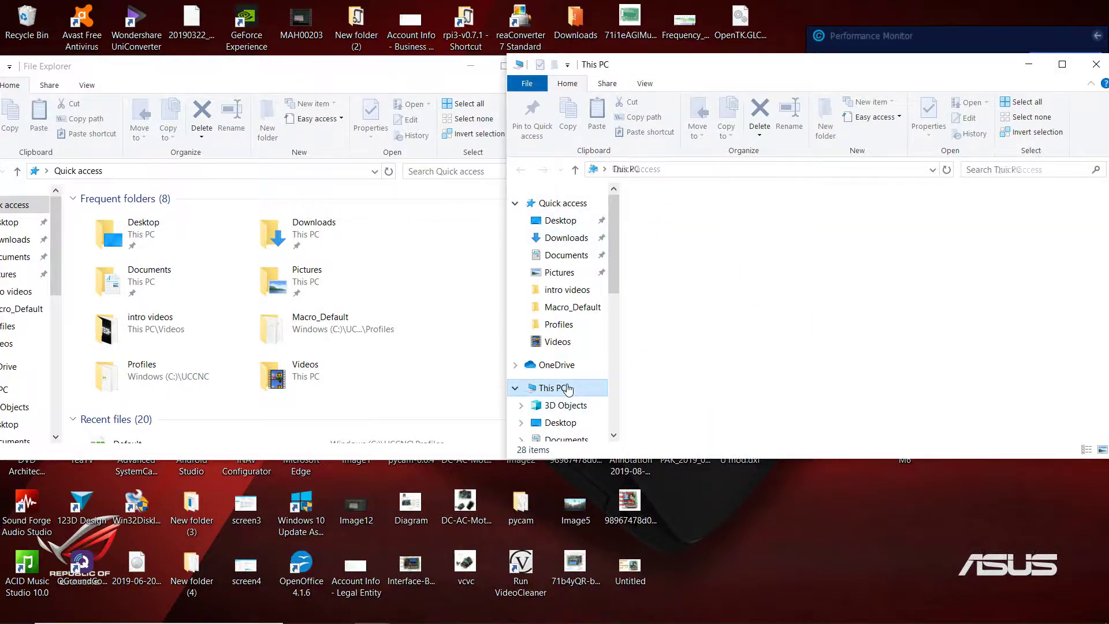
{"action": "scroll", "coordinate": [825, 352], "scroll_direction": "down", "scroll_amount": 2}
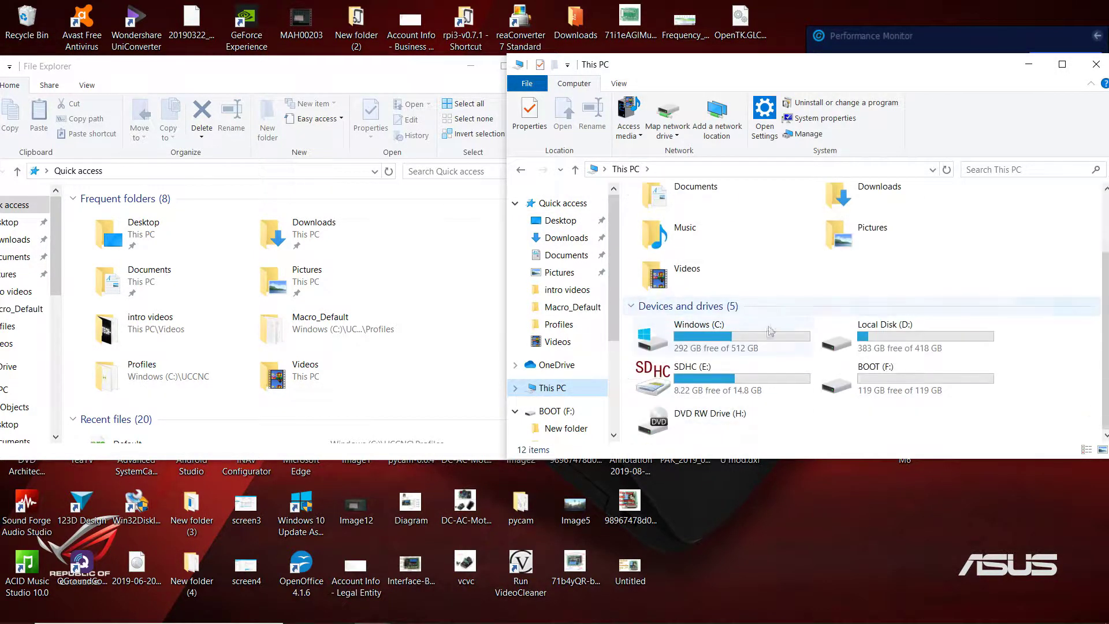
{"action": "double_click", "coordinate": [710, 323]}
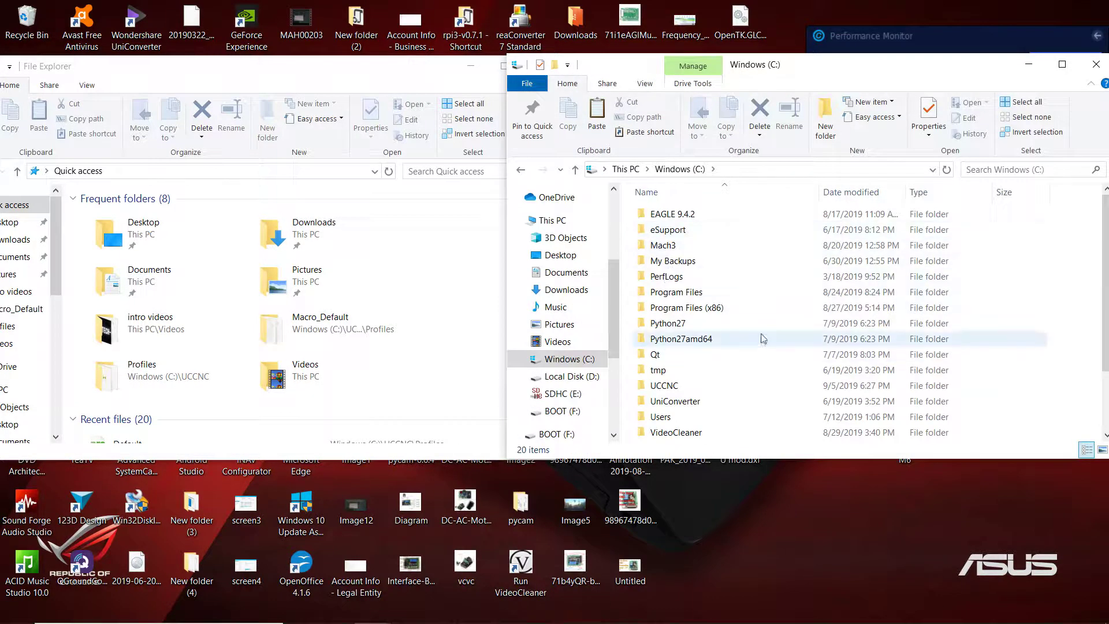
{"action": "double_click", "coordinate": [683, 390]}
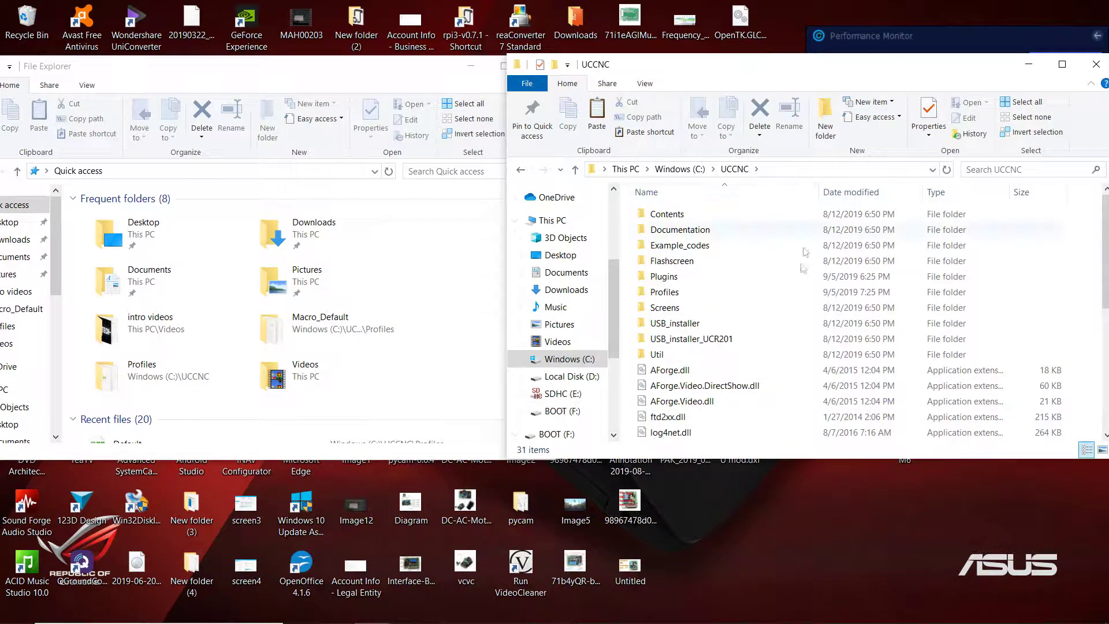
{"action": "double_click", "coordinate": [664, 292]}
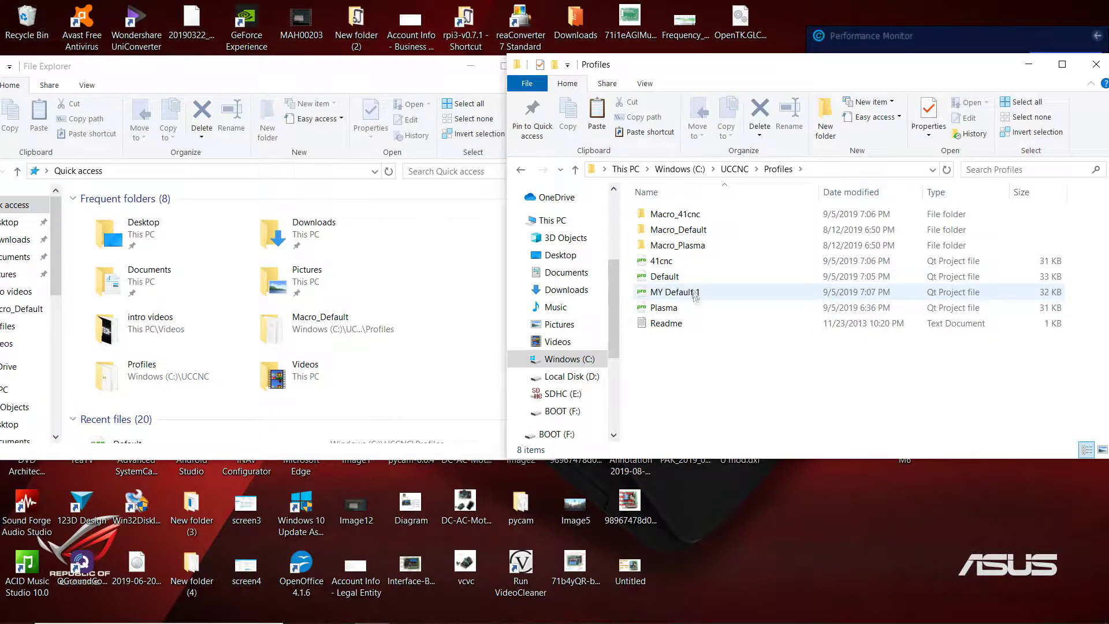
{"action": "left_click", "coordinate": [704, 230]}
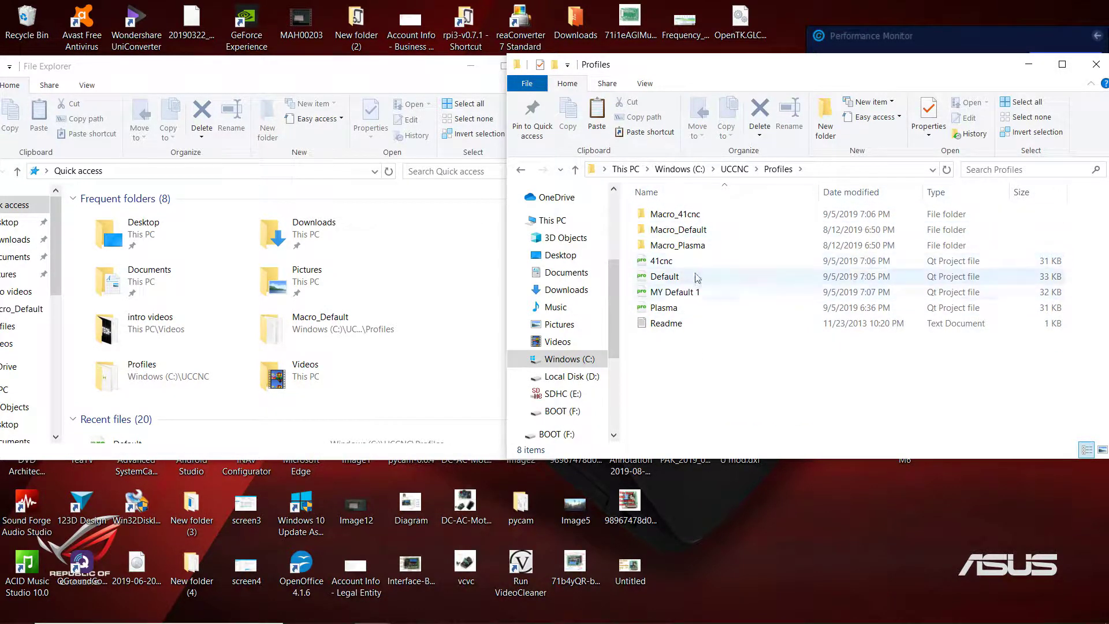
{"action": "left_click", "coordinate": [381, 79]}
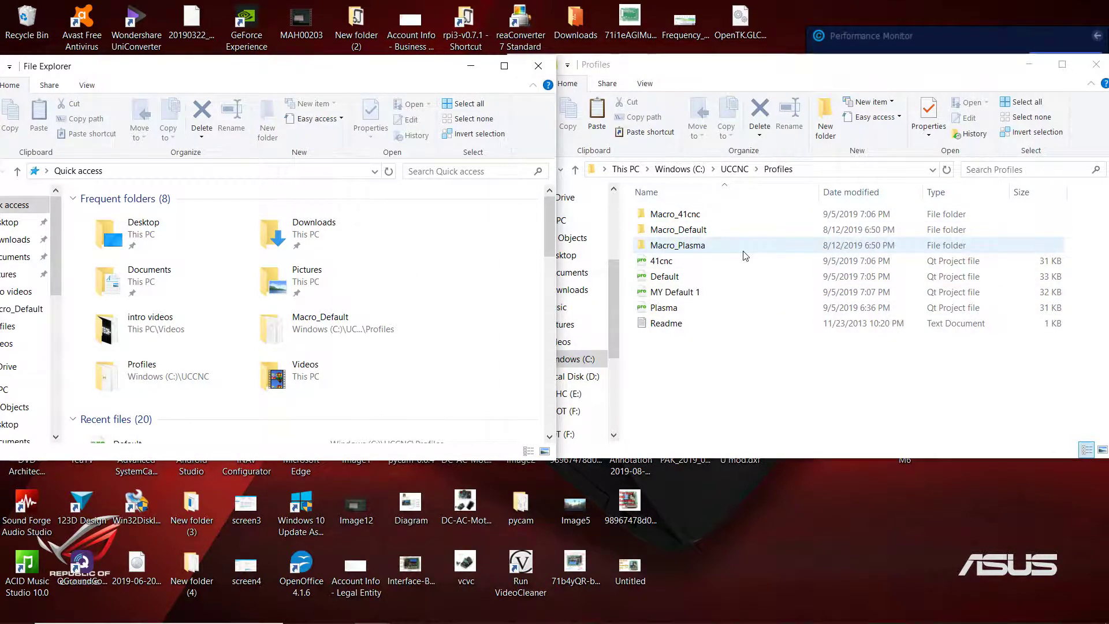
Show the BOOT (F:) drive's UCCNC folder and MY Default 1 file in the left-hand window.
{"action": "left_click_drag", "start_coordinate": [316, 68], "coordinate": [653, 49]}
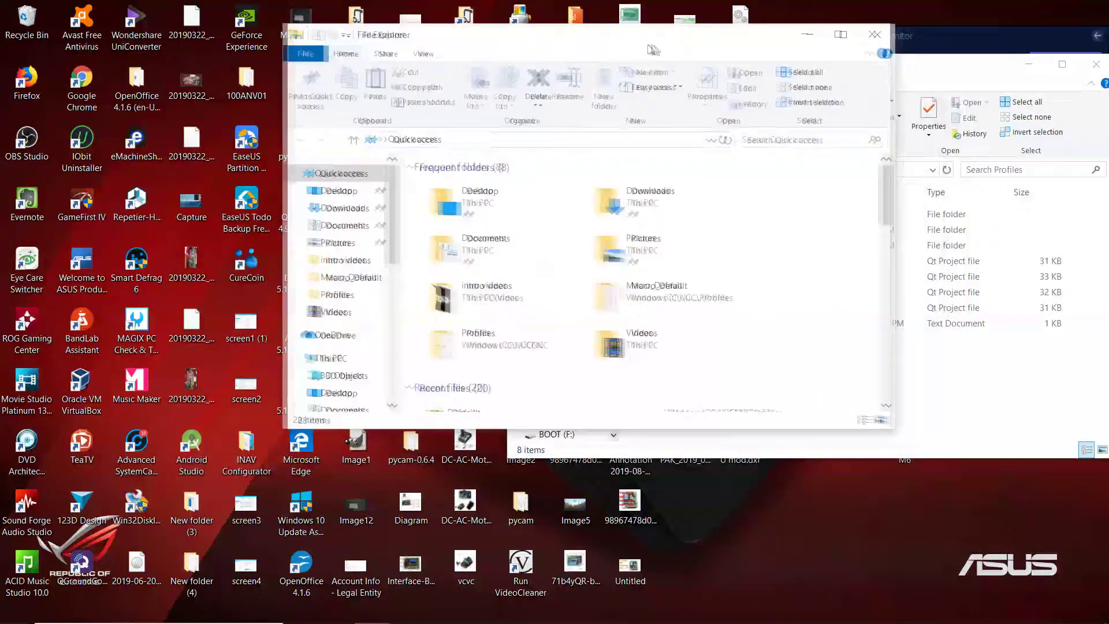
{"action": "scroll", "coordinate": [367, 273], "scroll_direction": "down", "scroll_amount": 1}
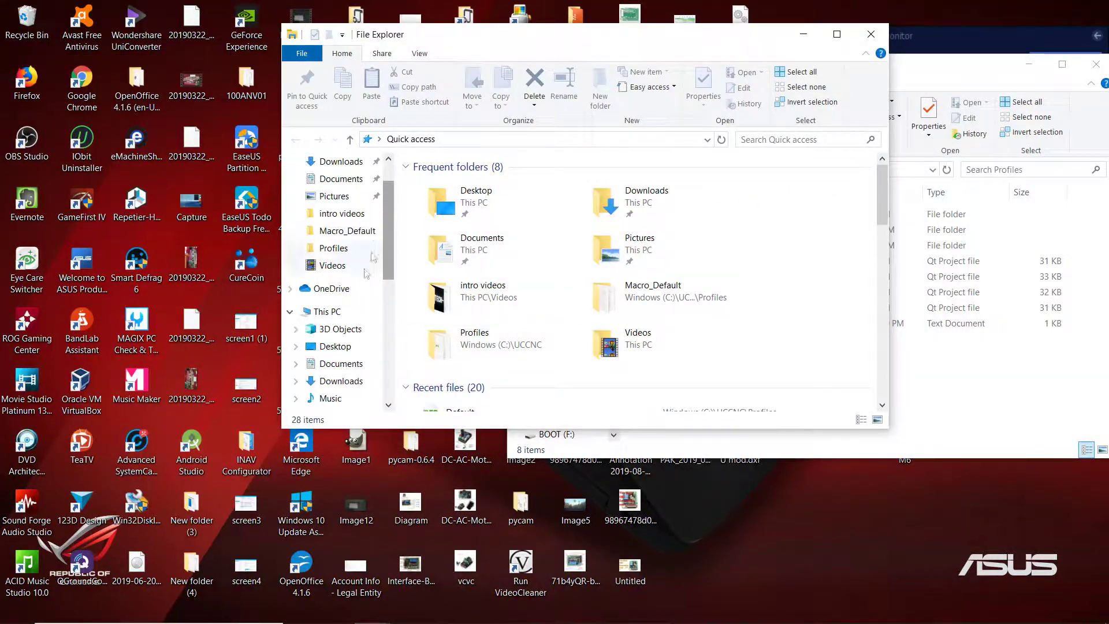
{"action": "scroll", "coordinate": [367, 273], "scroll_direction": "down", "scroll_amount": 5}
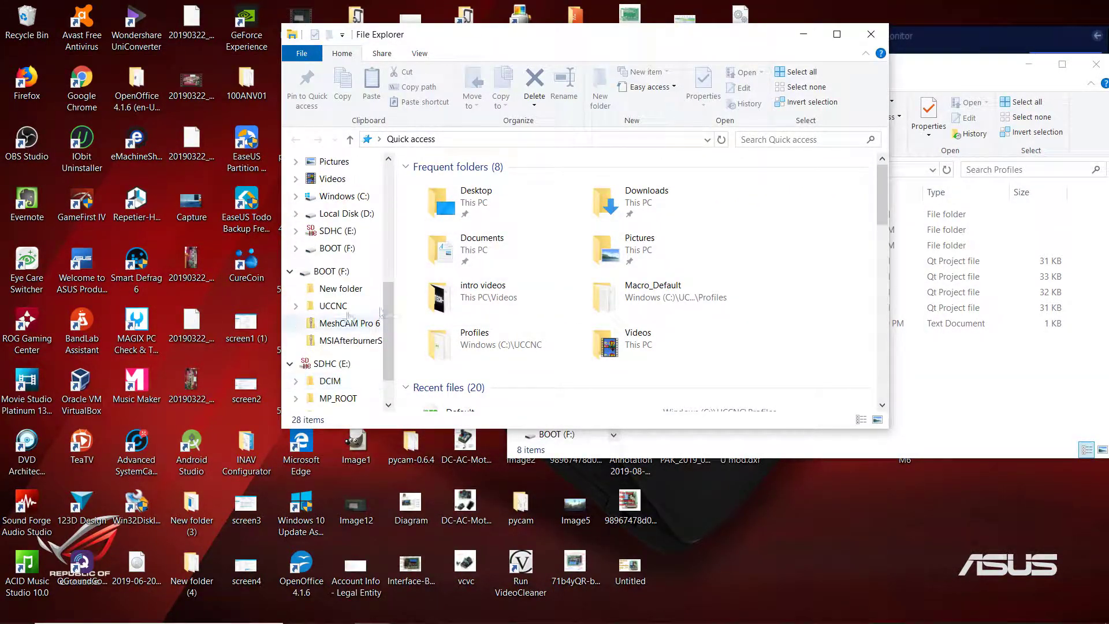
{"action": "left_click", "coordinate": [335, 280]}
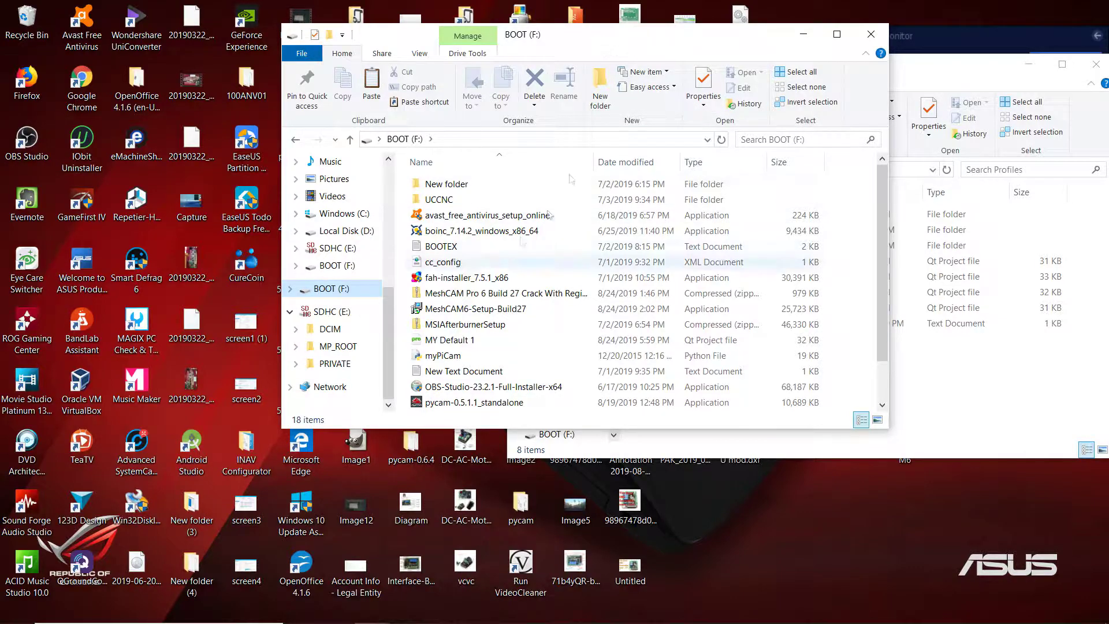
{"action": "left_click_drag", "start_coordinate": [580, 40], "coordinate": [290, 64]}
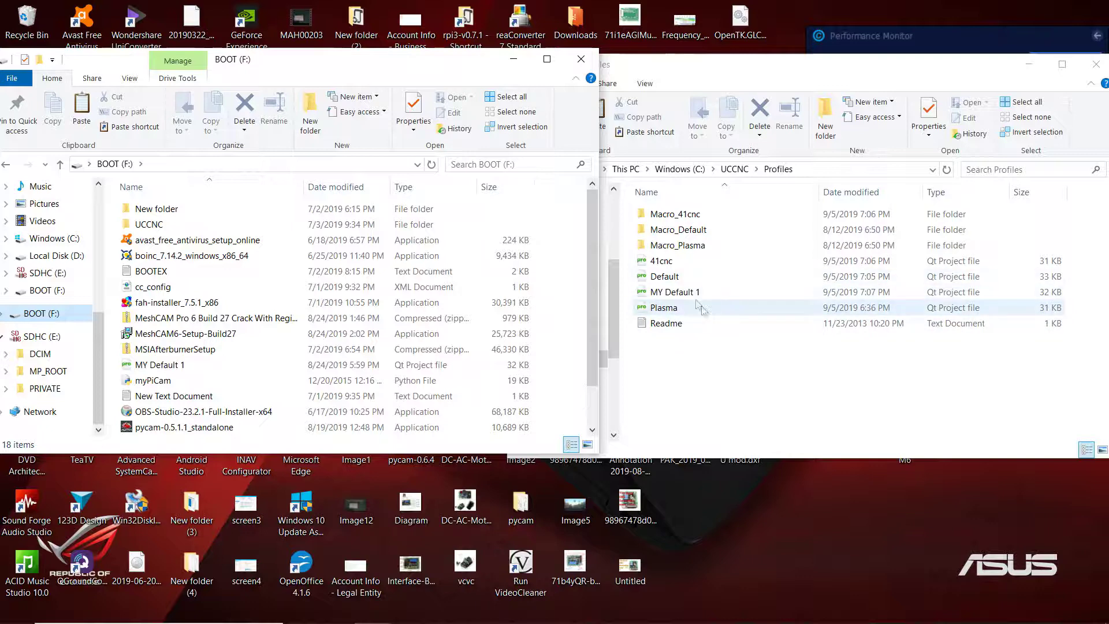
Copy the Default profile file from Profiles and paste it onto BOOT (F:).
{"action": "double_click", "coordinate": [681, 282]}
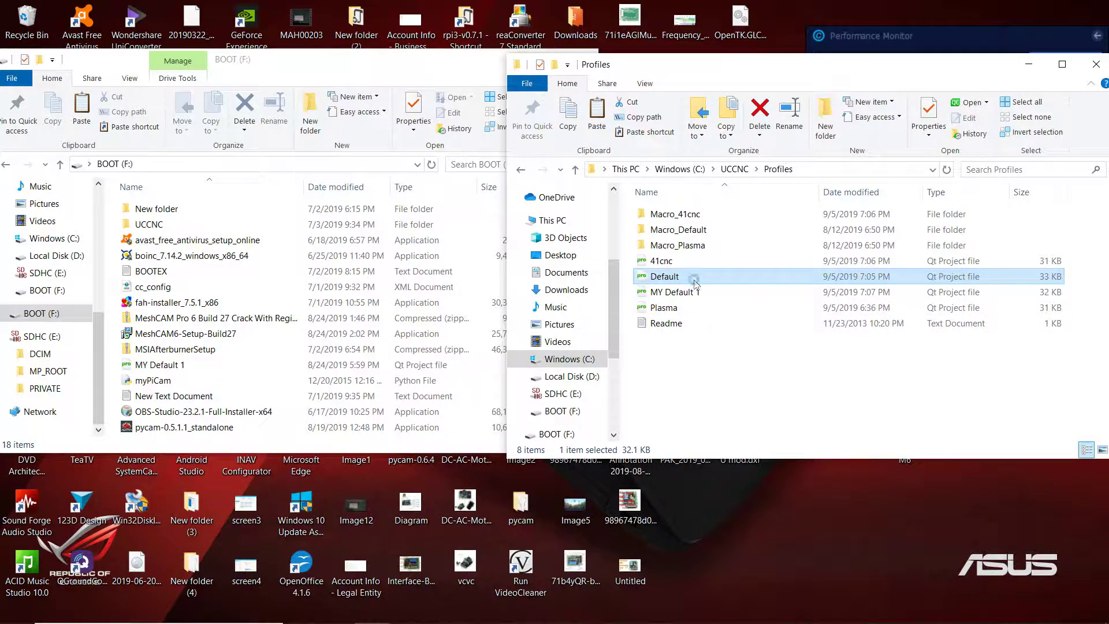
{"action": "right_click", "coordinate": [702, 285]}
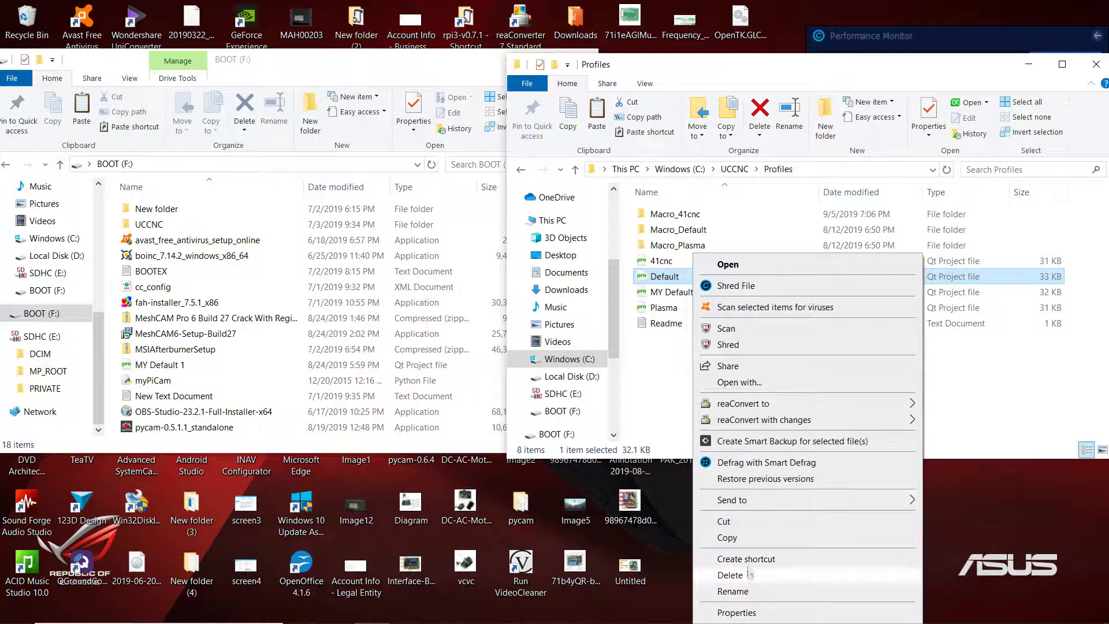
{"action": "left_click", "coordinate": [726, 537]}
{"action": "left_click", "coordinate": [413, 65]}
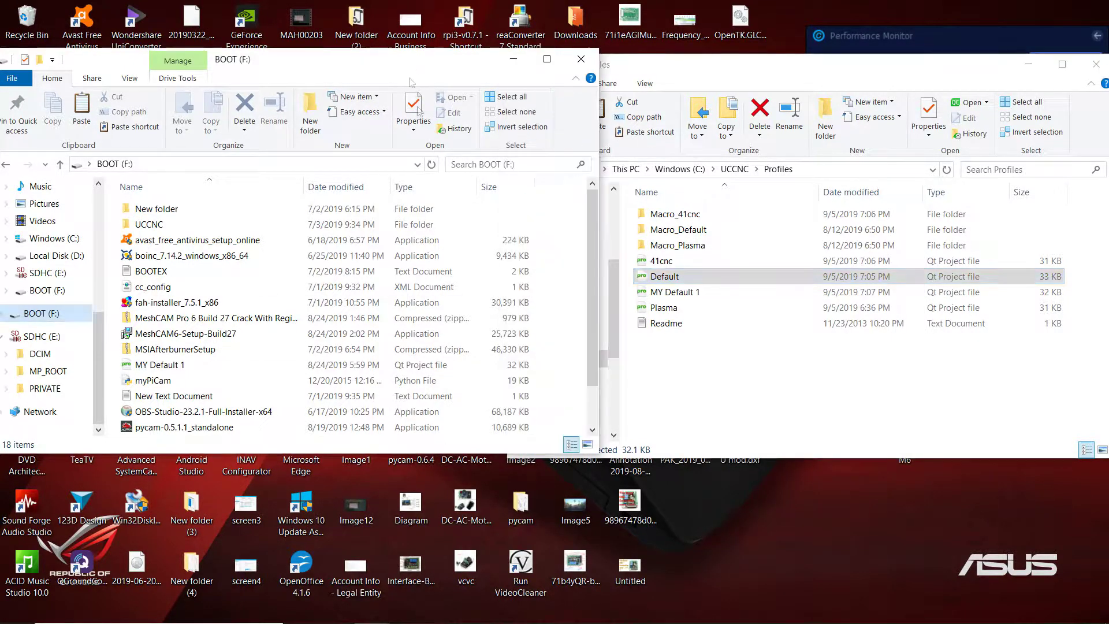
{"action": "right_click", "coordinate": [568, 221]}
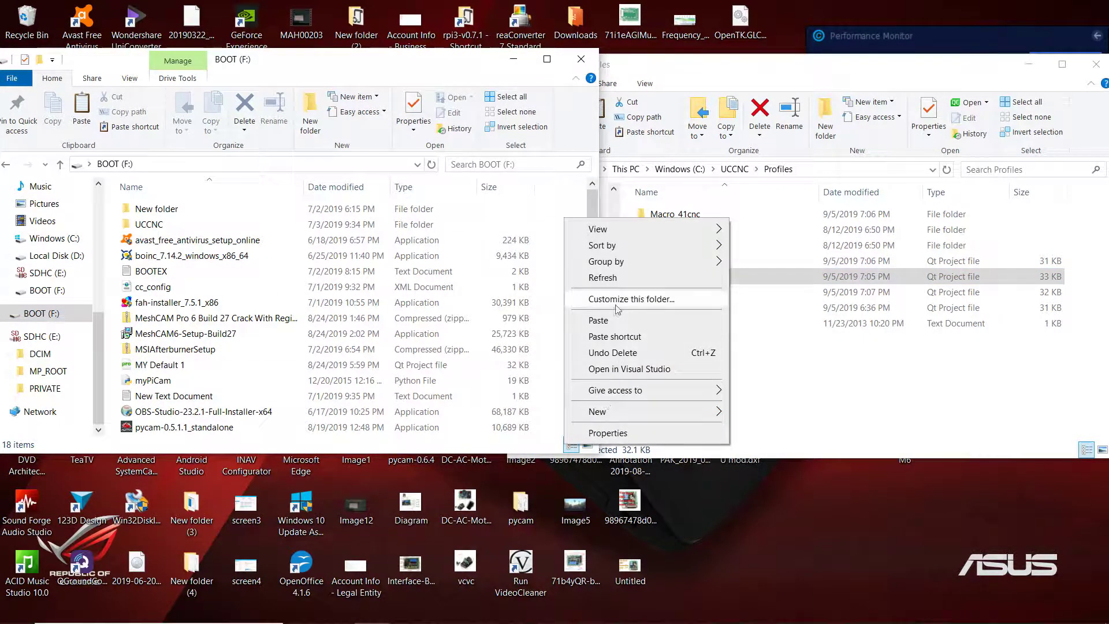
{"action": "left_click", "coordinate": [598, 320]}
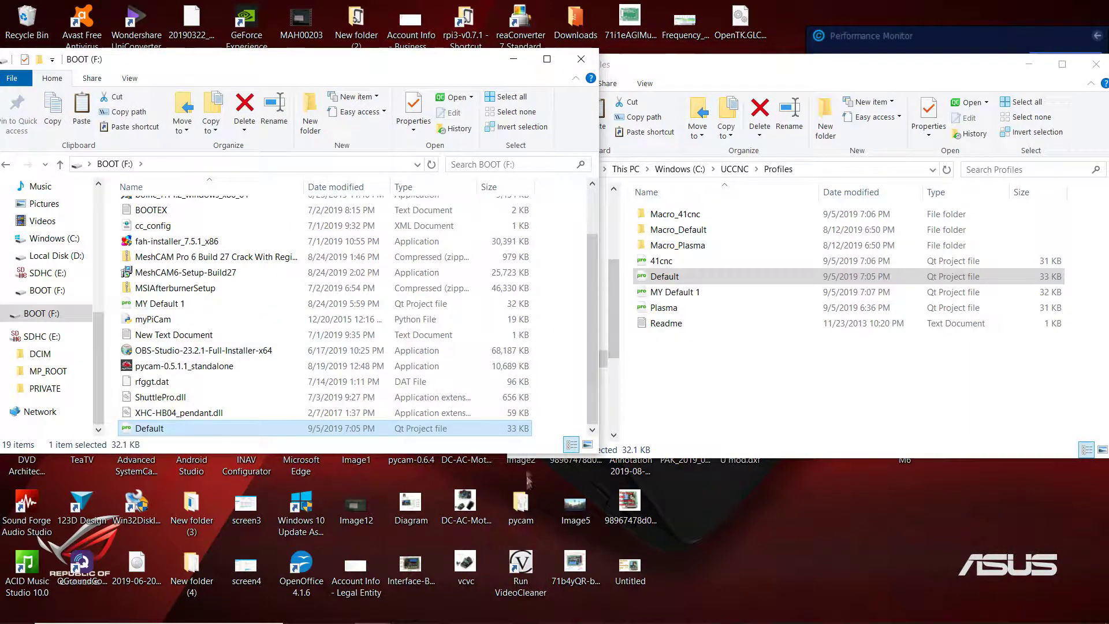
Copy the Macro_Default folder from Profiles and paste it onto BOOT (F:).
{"action": "left_click", "coordinate": [696, 233]}
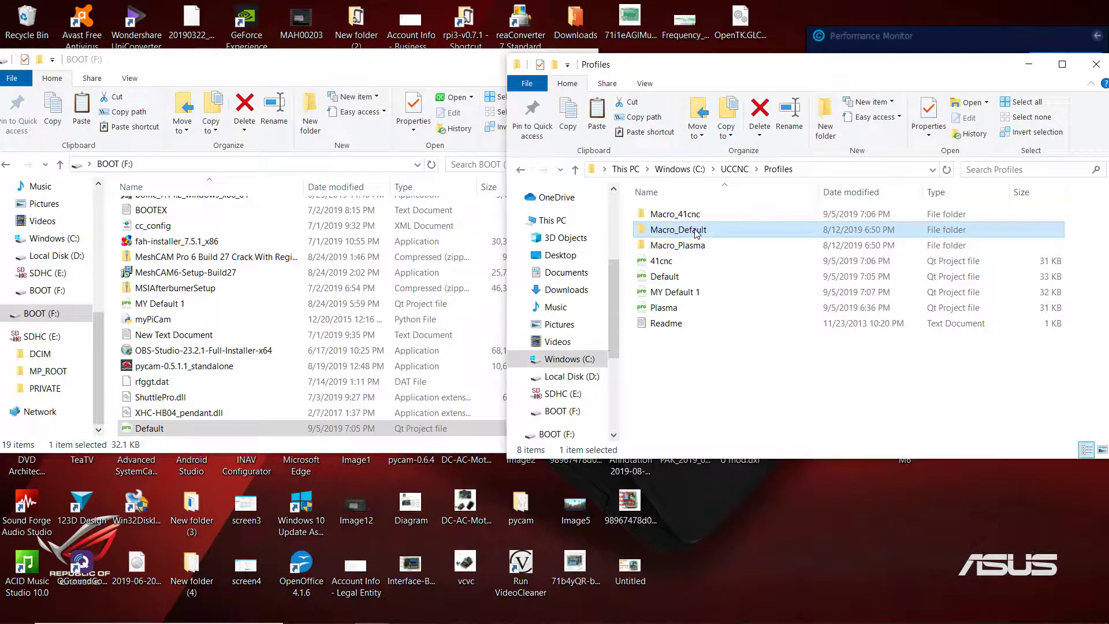
{"action": "right_click", "coordinate": [697, 231]}
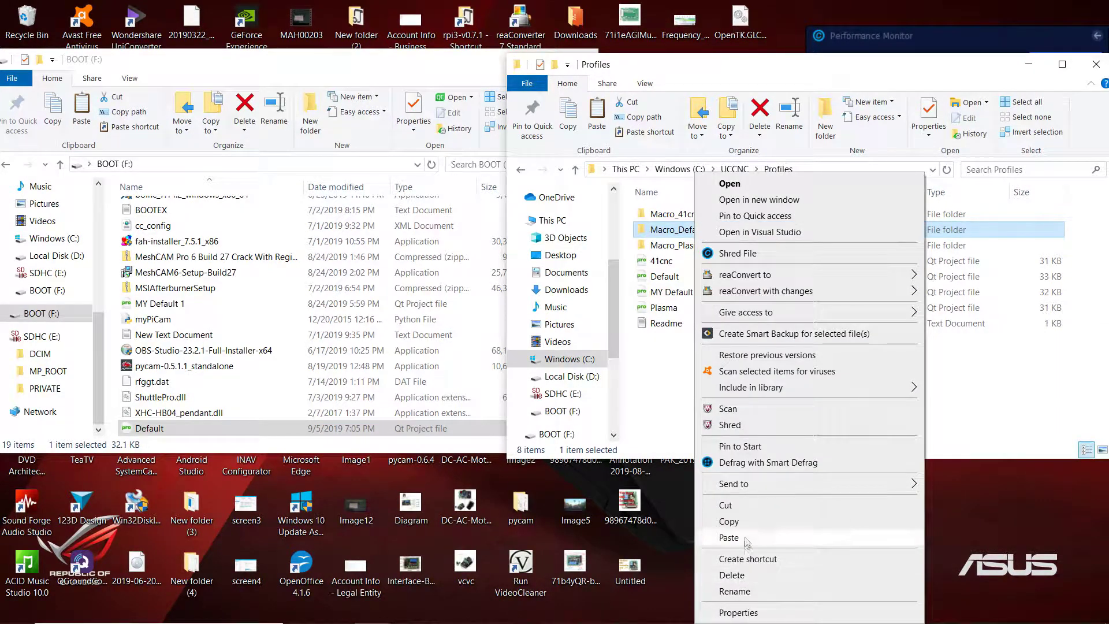
{"action": "left_click", "coordinate": [728, 522]}
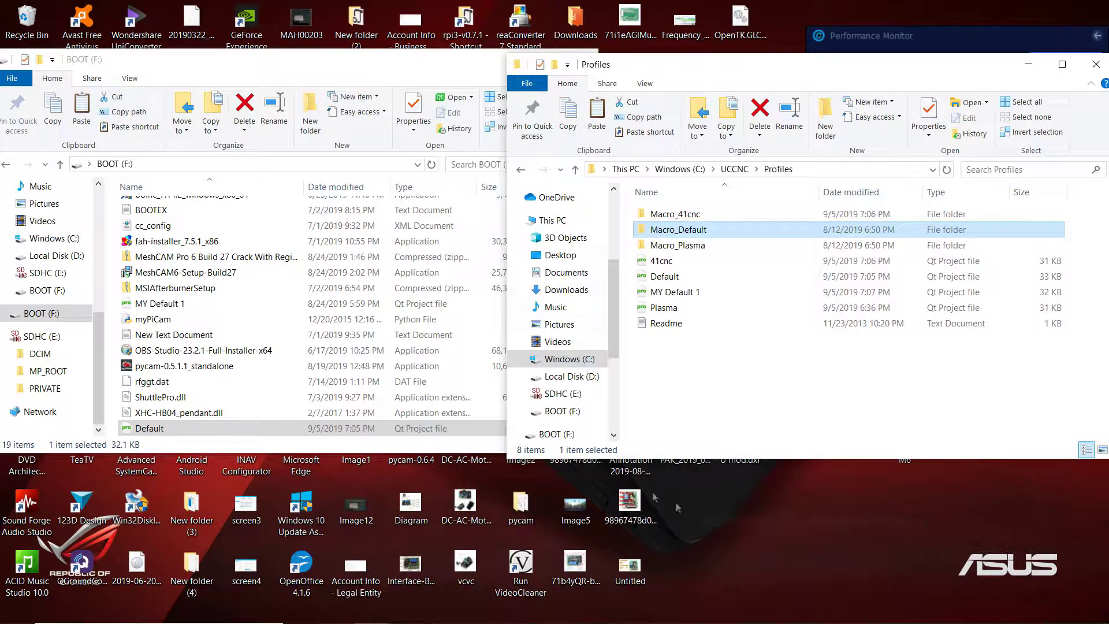
{"action": "left_click", "coordinate": [476, 51]}
{"action": "right_click", "coordinate": [556, 219]}
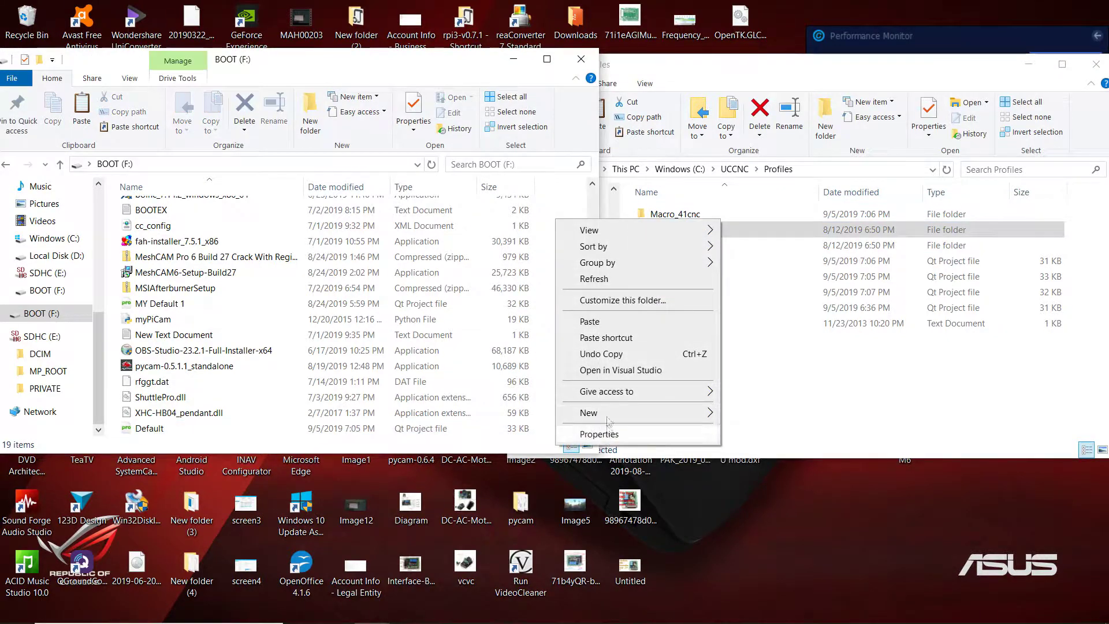
{"action": "left_click", "coordinate": [594, 321]}
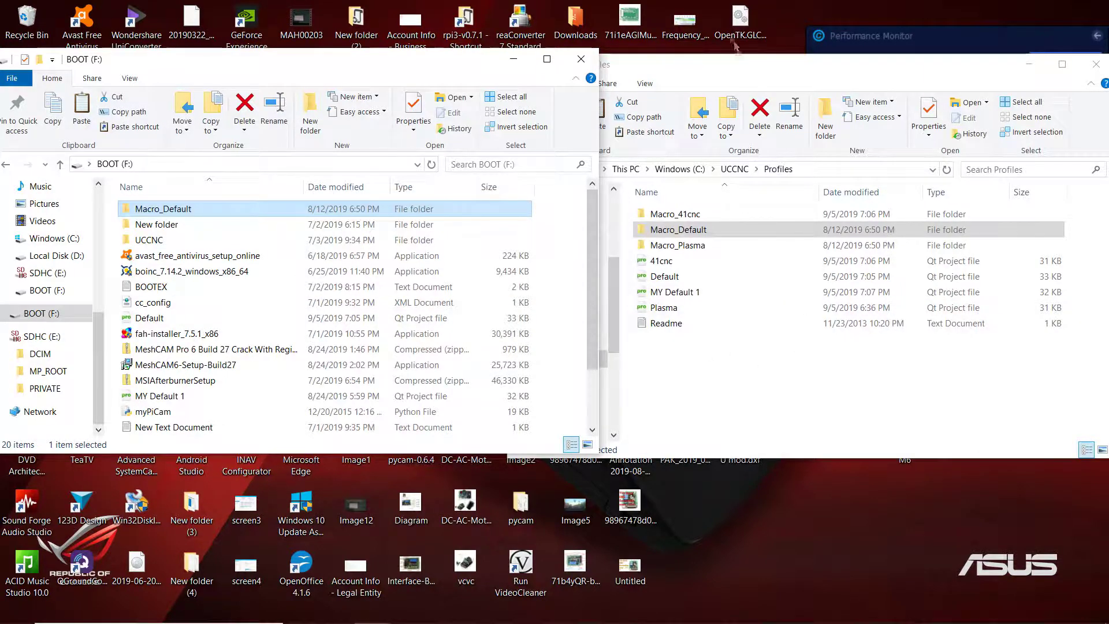
{"action": "left_click", "coordinate": [730, 76]}
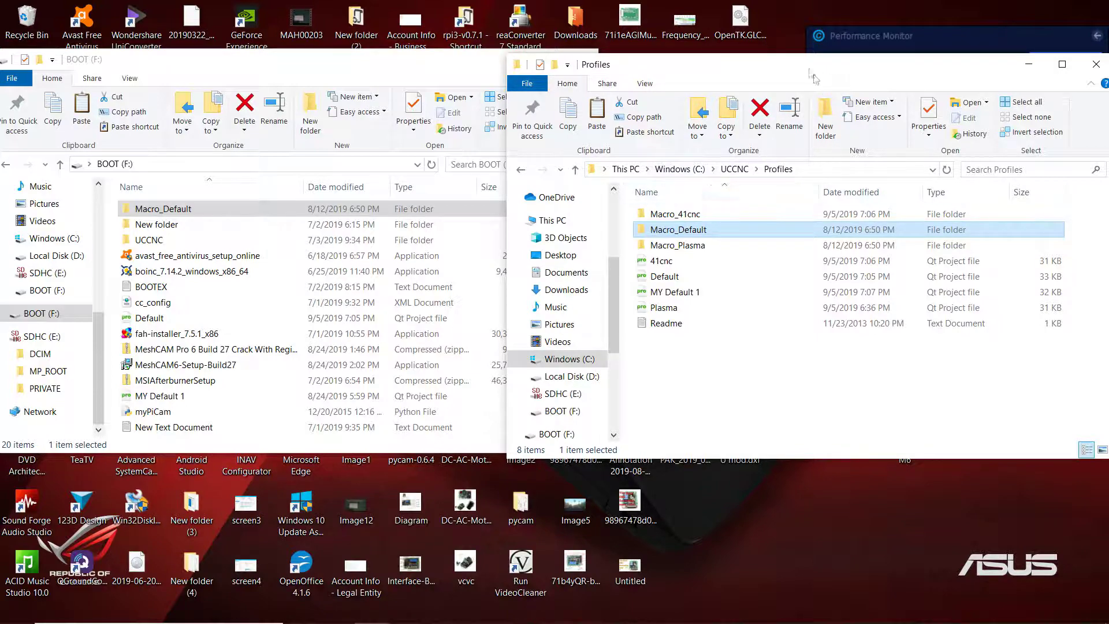
{"action": "left_click_drag", "start_coordinate": [807, 70], "coordinate": [555, 93]}
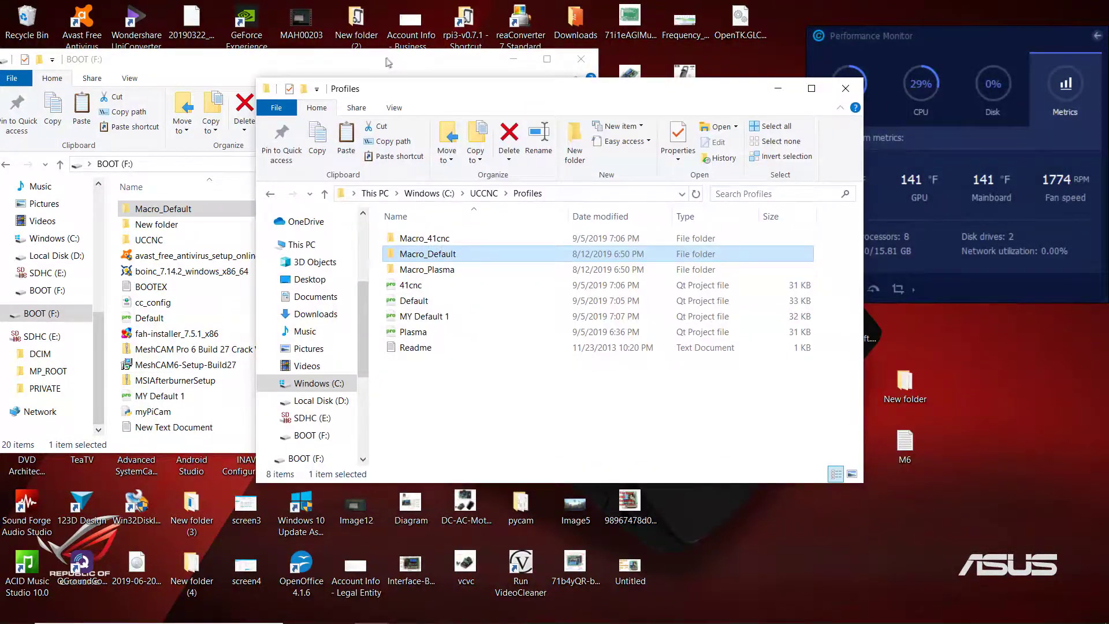
{"action": "left_click_drag", "start_coordinate": [388, 62], "coordinate": [511, 84]}
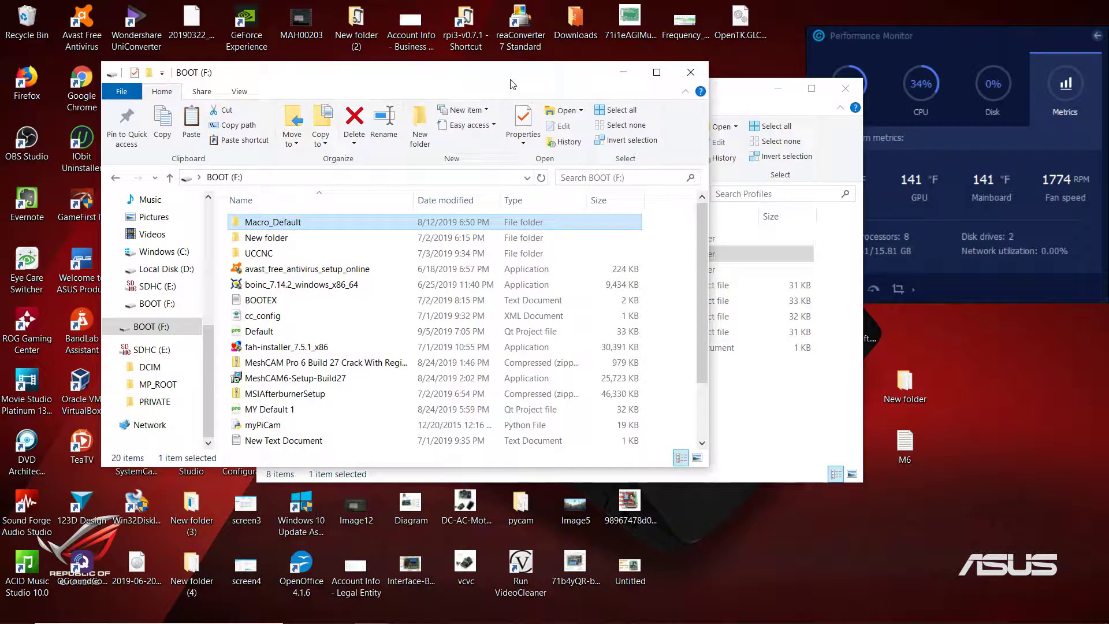